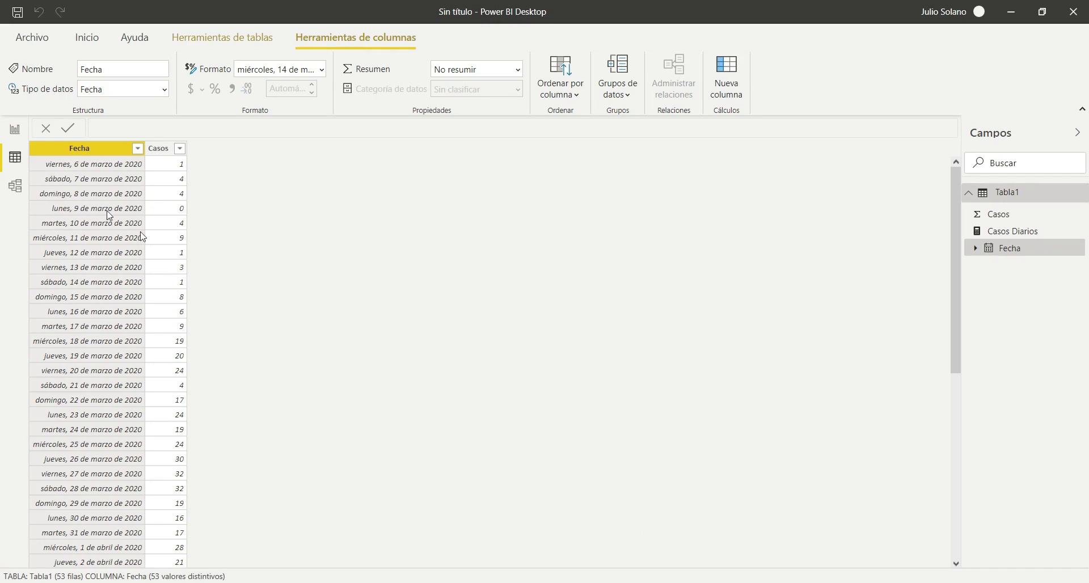
Inspect the Fecha and Casos columns of Tabla1 and the formula of the Casos Diarios measure.
left_click(74, 149)
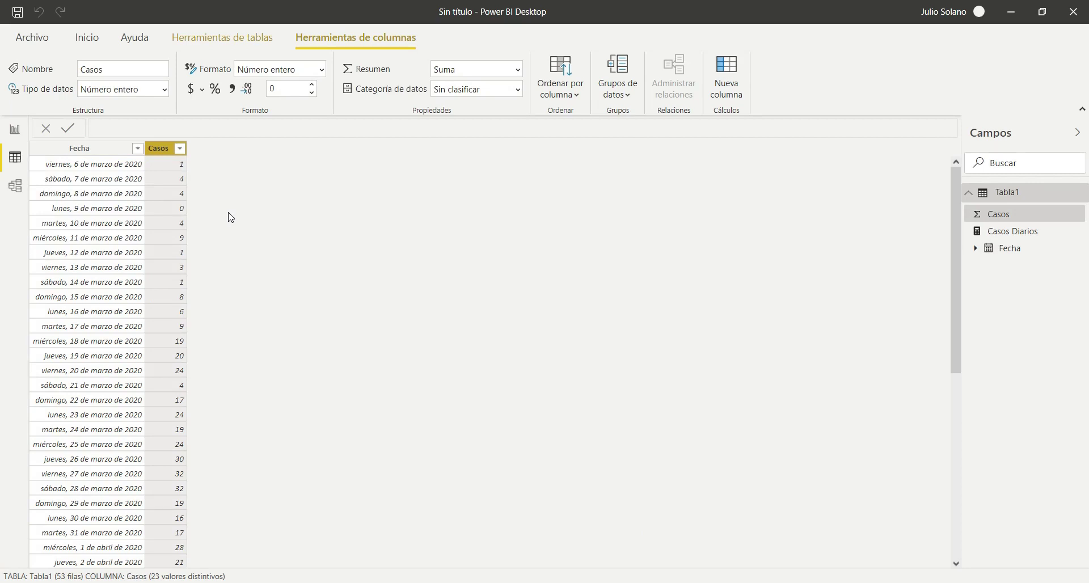
left_click(1013, 233)
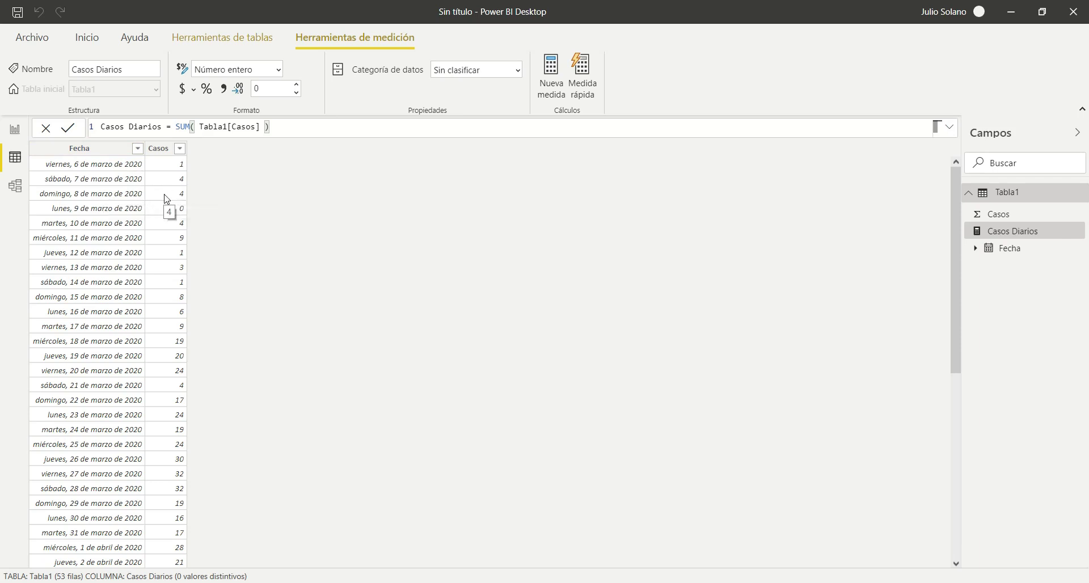
left_click(163, 150)
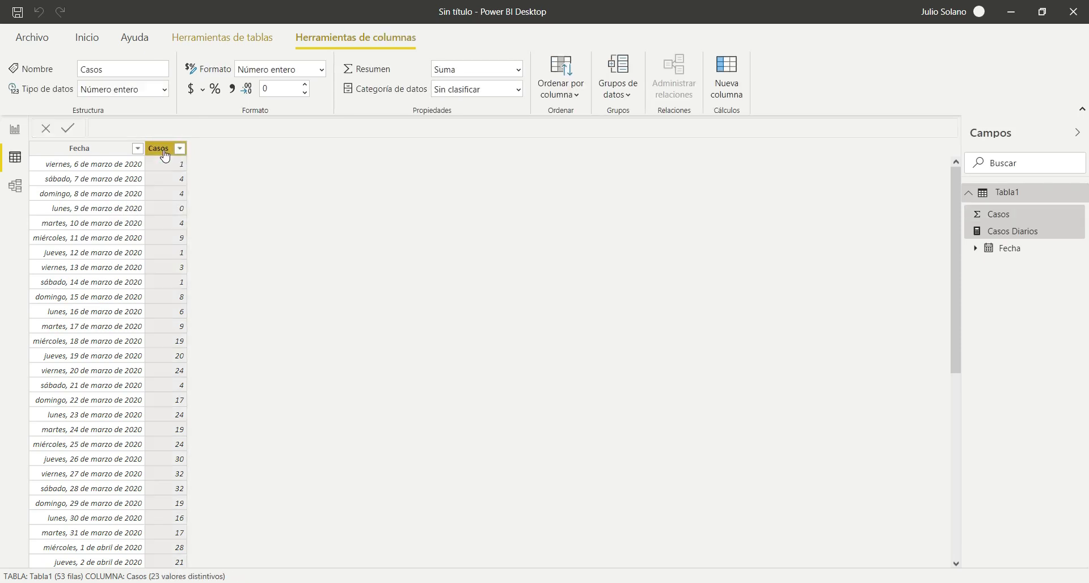
Add a calculated column to Tabla1 and name it Casos Acumulados in its formula, with the screen magnified to 200%.
right_click(164, 151)
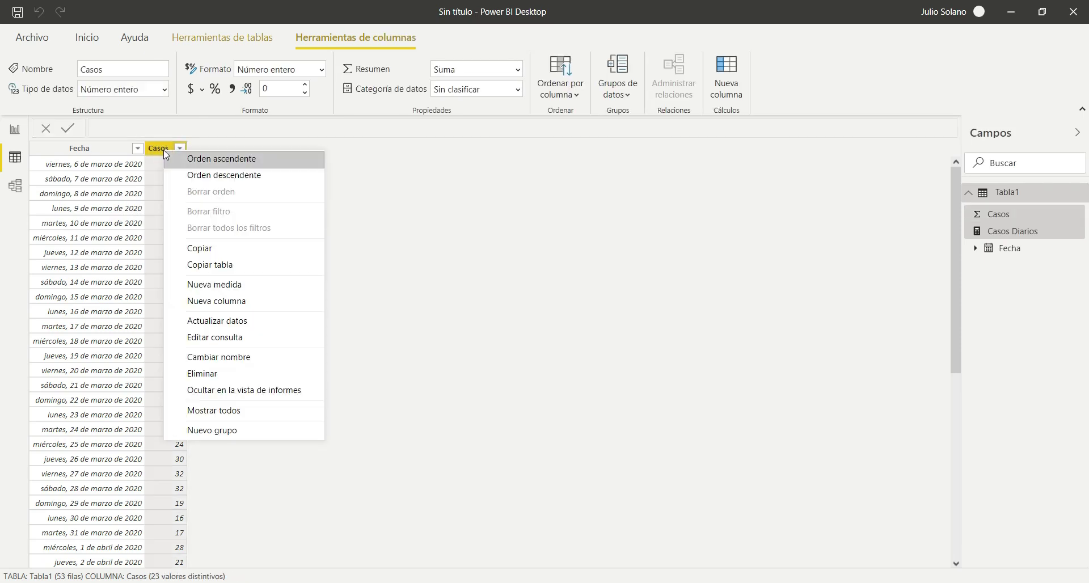
left_click(239, 302)
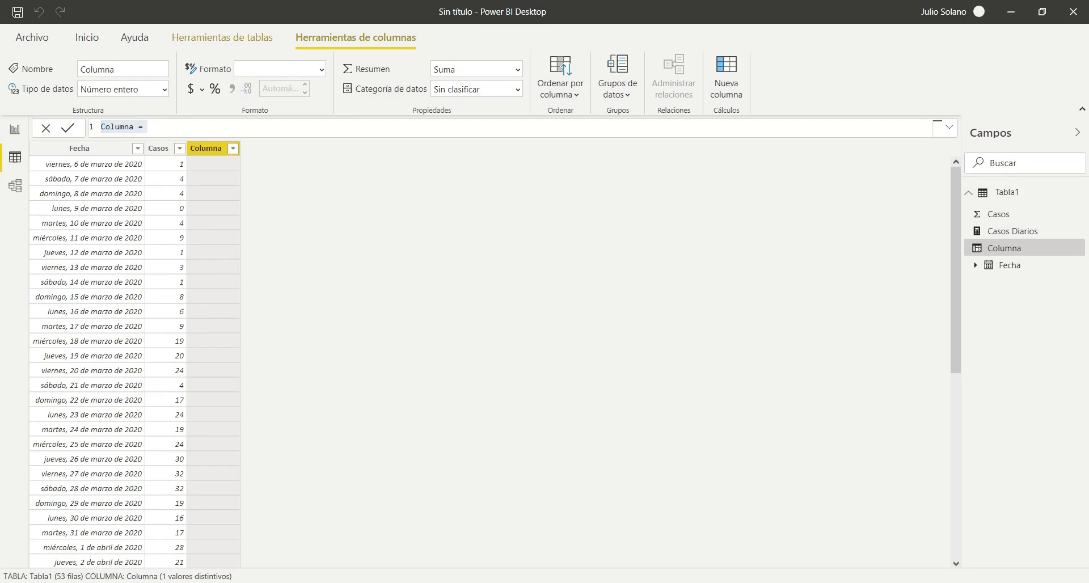
key("super+plus")
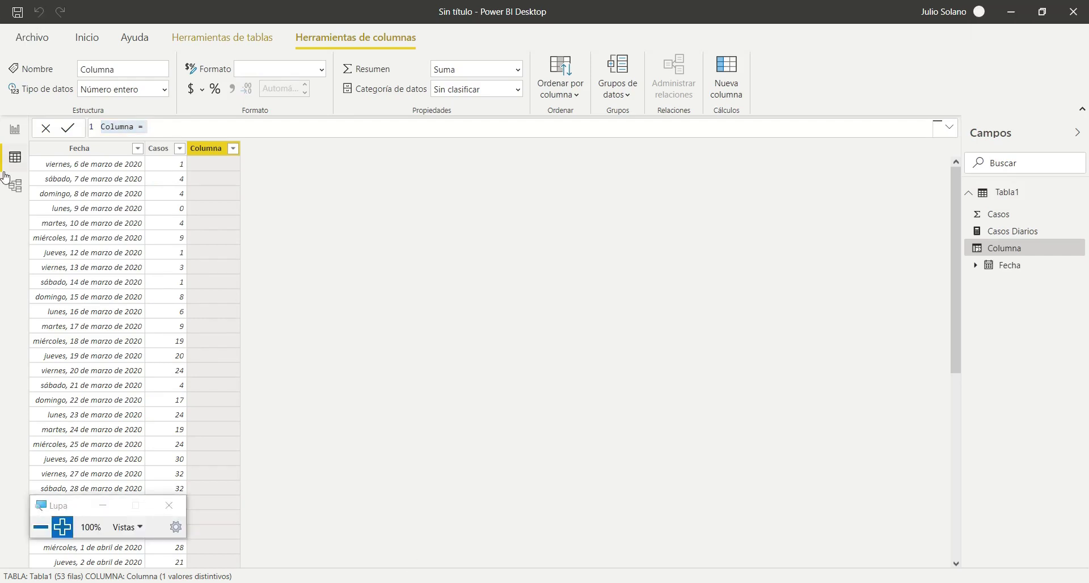
key("super+plus")
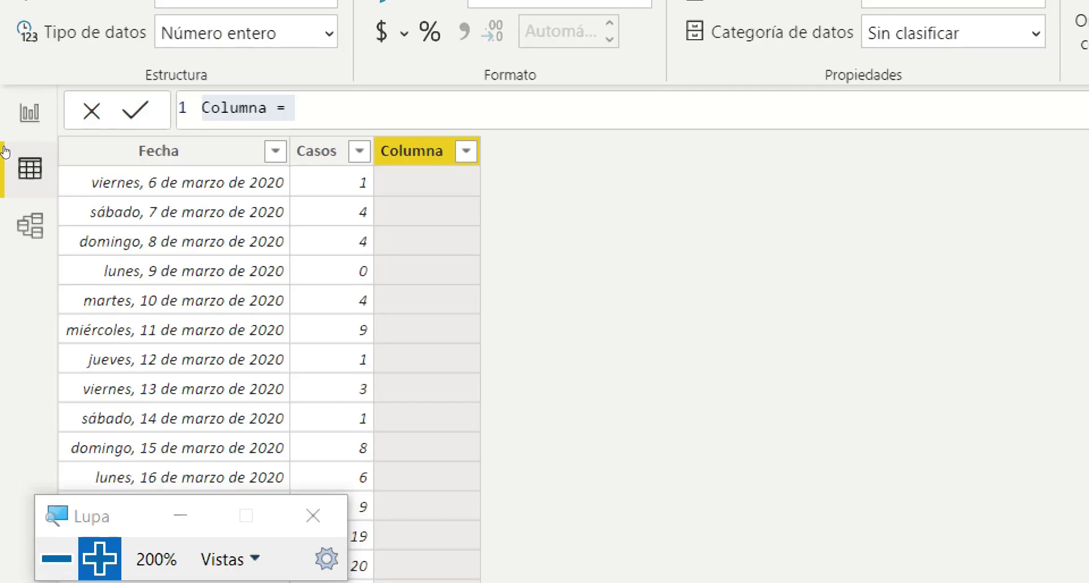
left_click(135, 126)
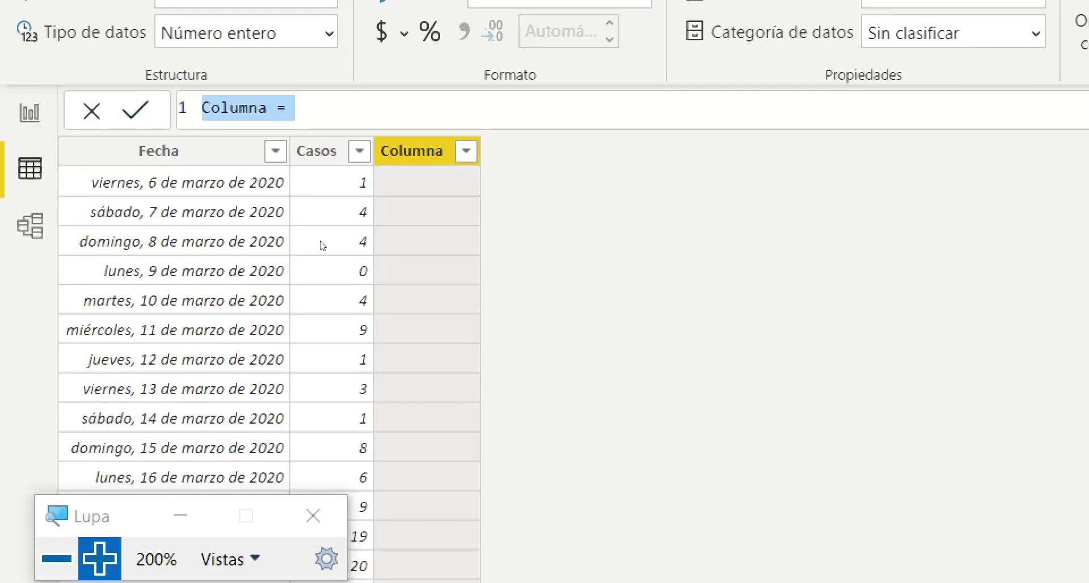
type("Casos ")
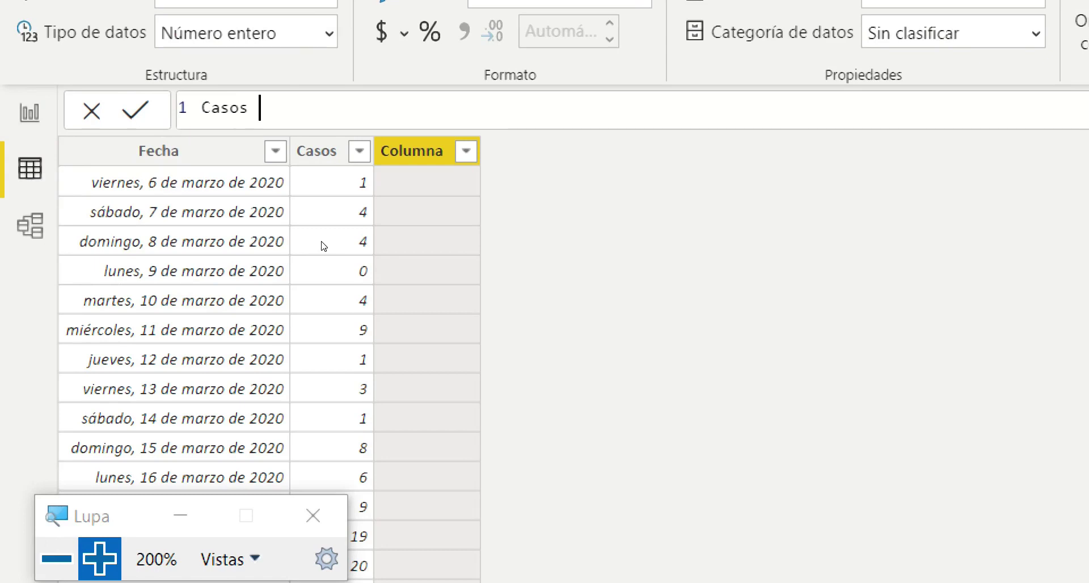
type("Acumulados =")
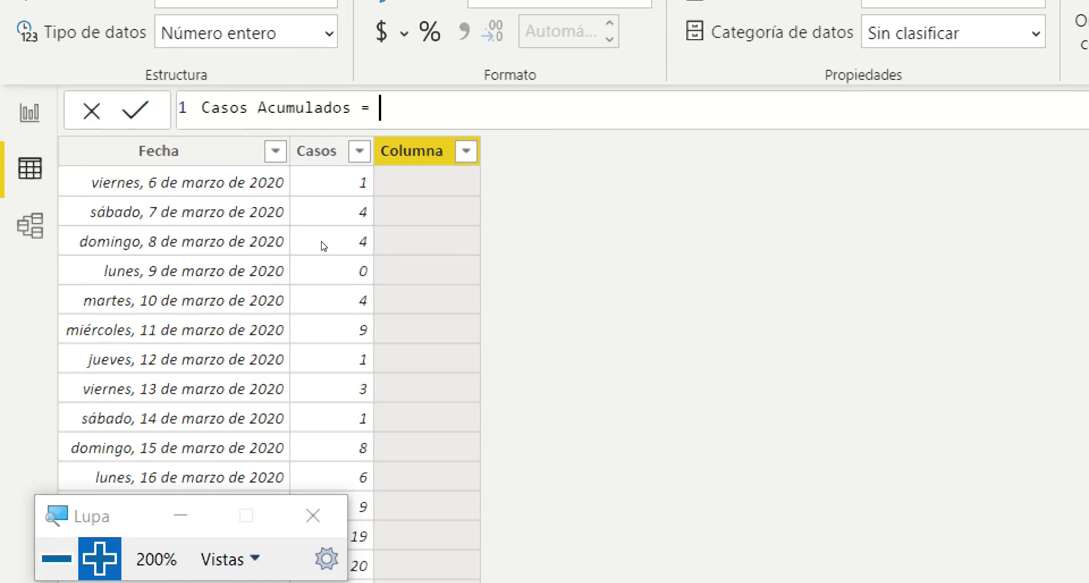
Begin the Casos Acumulados formula with CALCULATE, using the [Casos Diarios] measure as its expression.
type(" CAL")
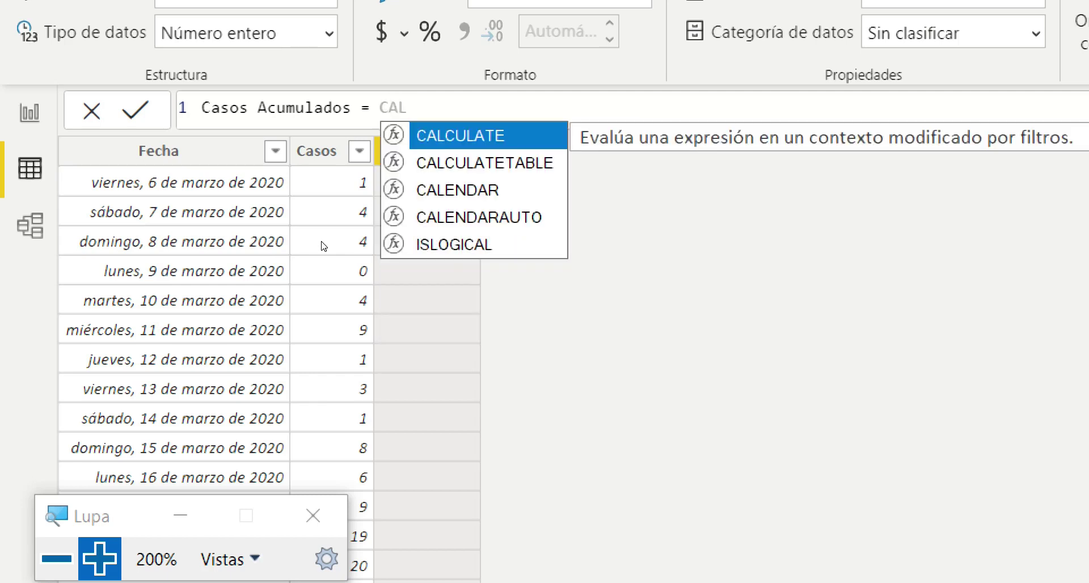
key("Tab")
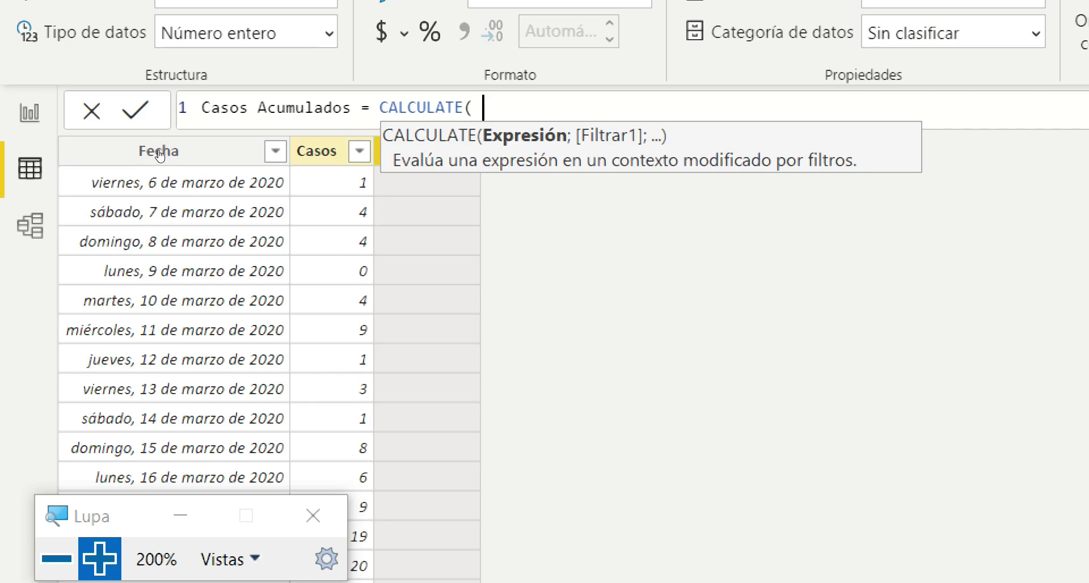
type("CAS")
key("Tab")
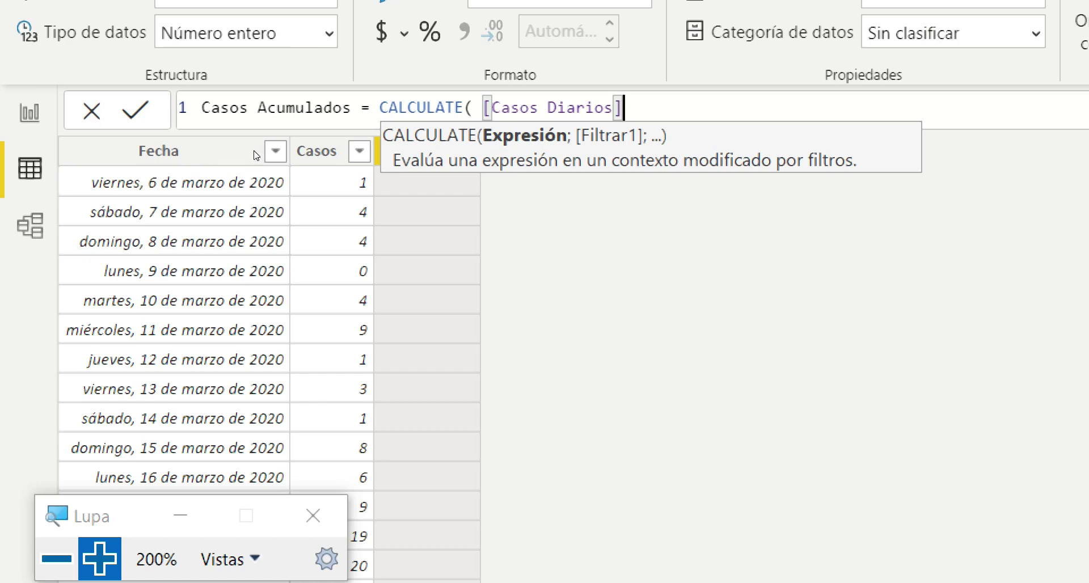
Delete the [Casos Diarios] argument from CALCULATE and insert the same measure again.
key("ctrl+shift+Left")
key("ctrl+shift+Left")
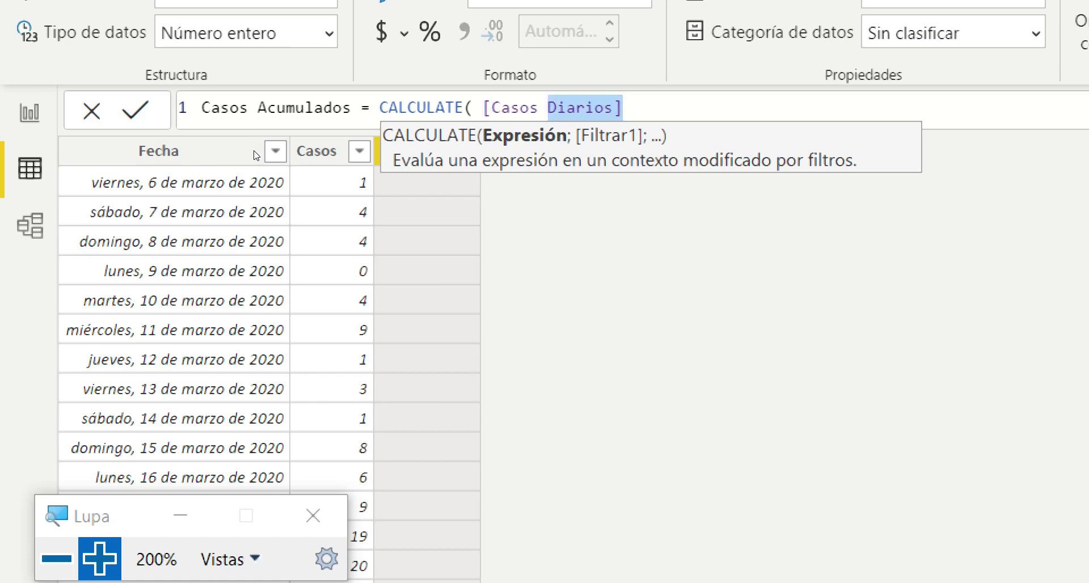
key("BackSpace")
key("BackSpace")
key("BackSpace")
key("BackSpace")
key("BackSpace")
key("BackSpace")
key("BackSpace")
key("BackSpace")
type("CASOS")
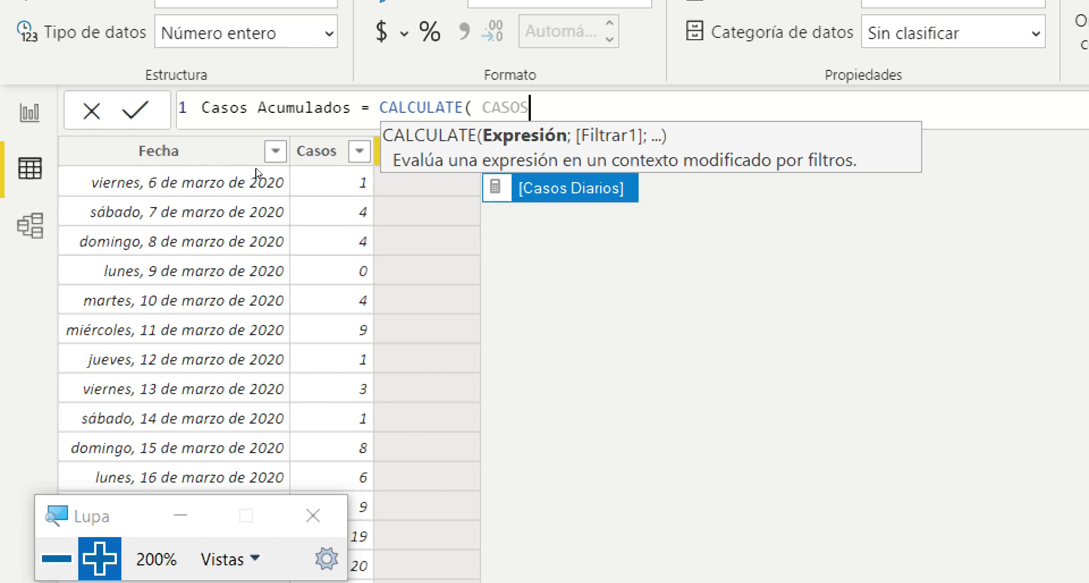
key("Tab")
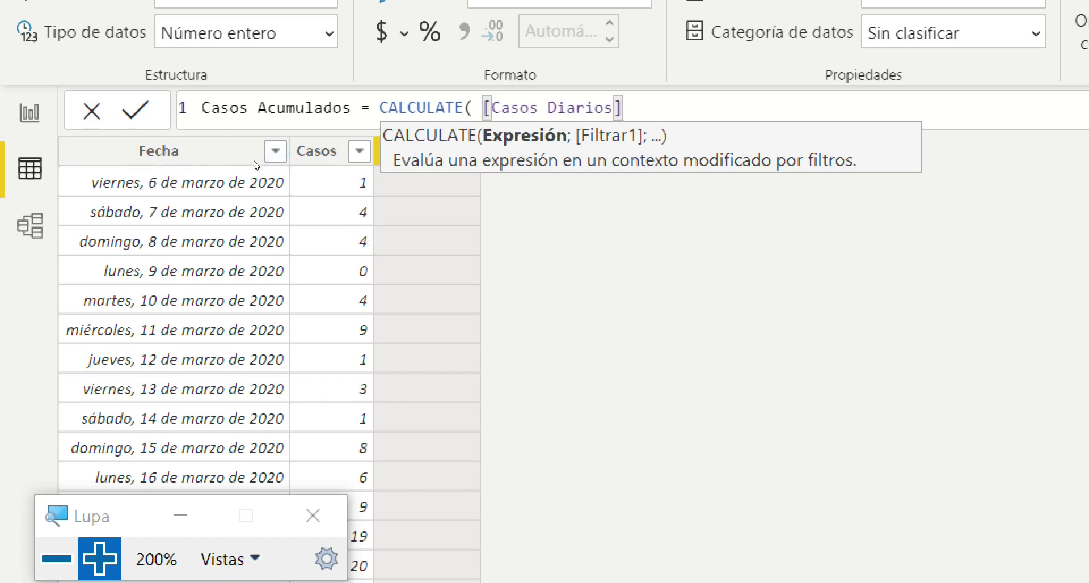
Place CALCULATE on a second line of the formula and add a FILTER over Tabla1 as its filter argument.
type(";")
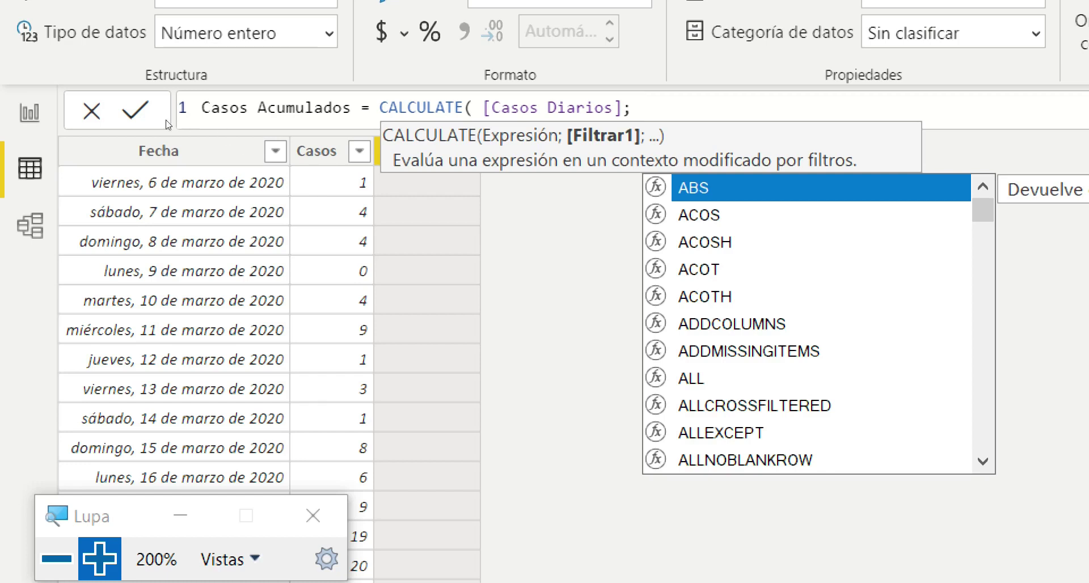
left_click(191, 126)
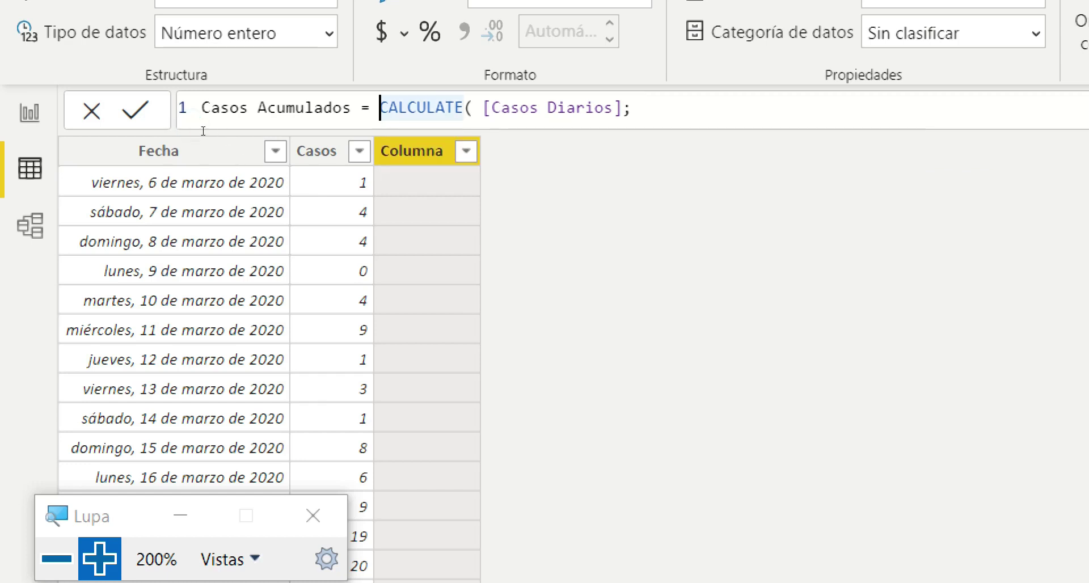
key("shift+Return")
key("End")
type("FIL")
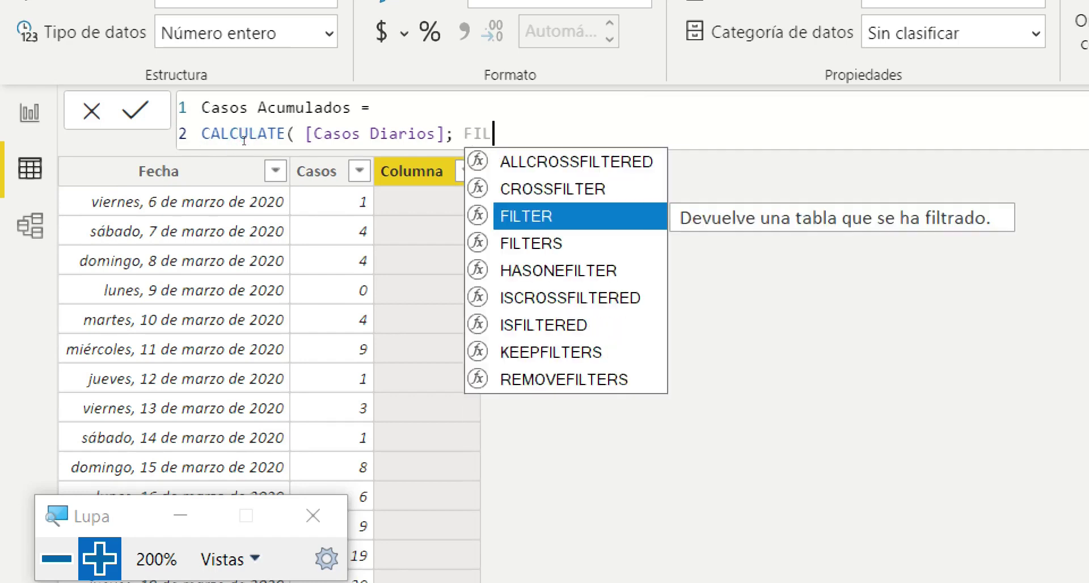
key("Tab")
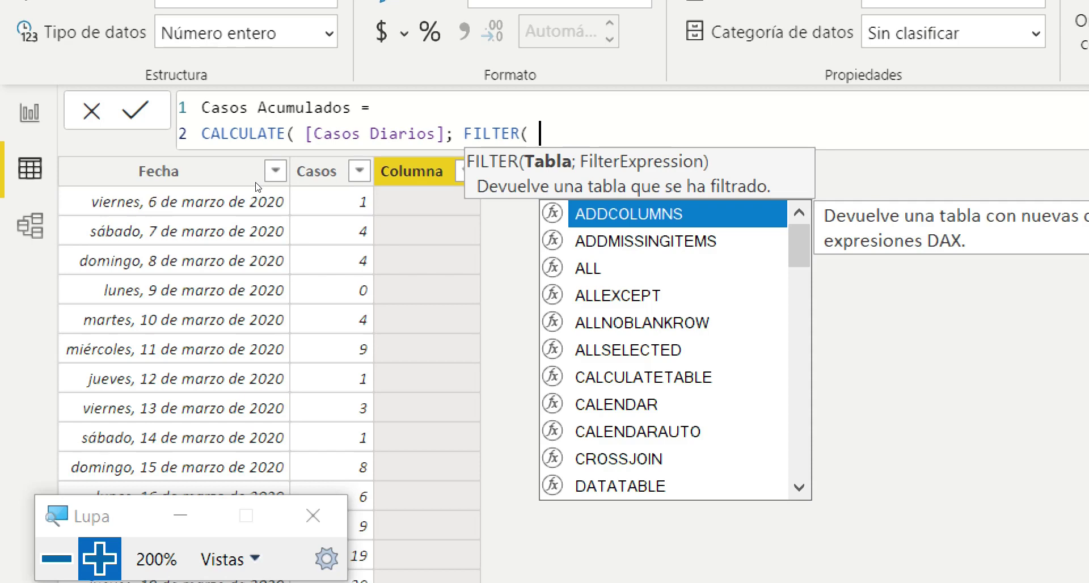
type("TAB")
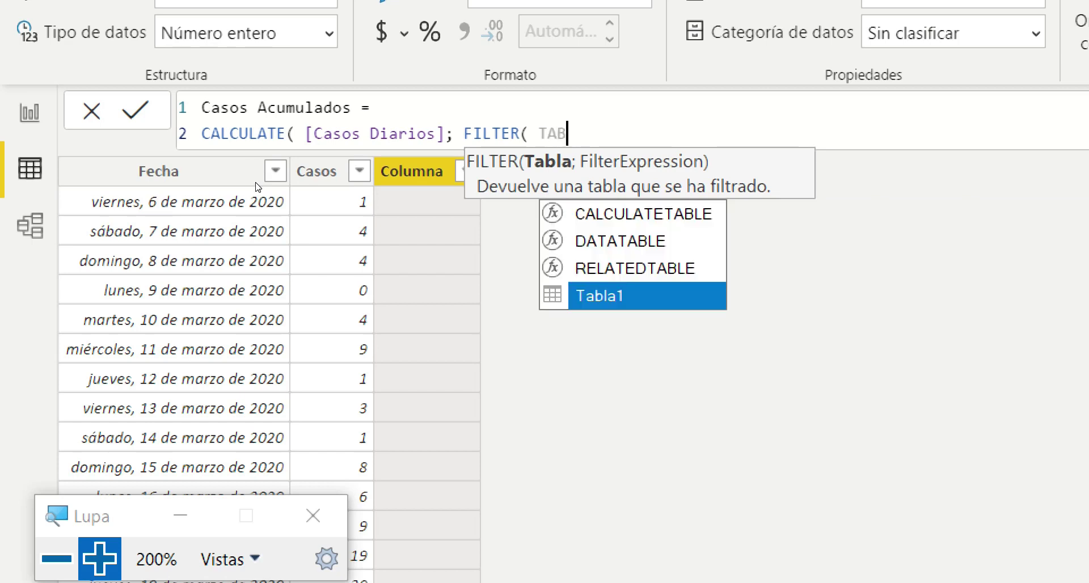
key("Tab")
type("; ")
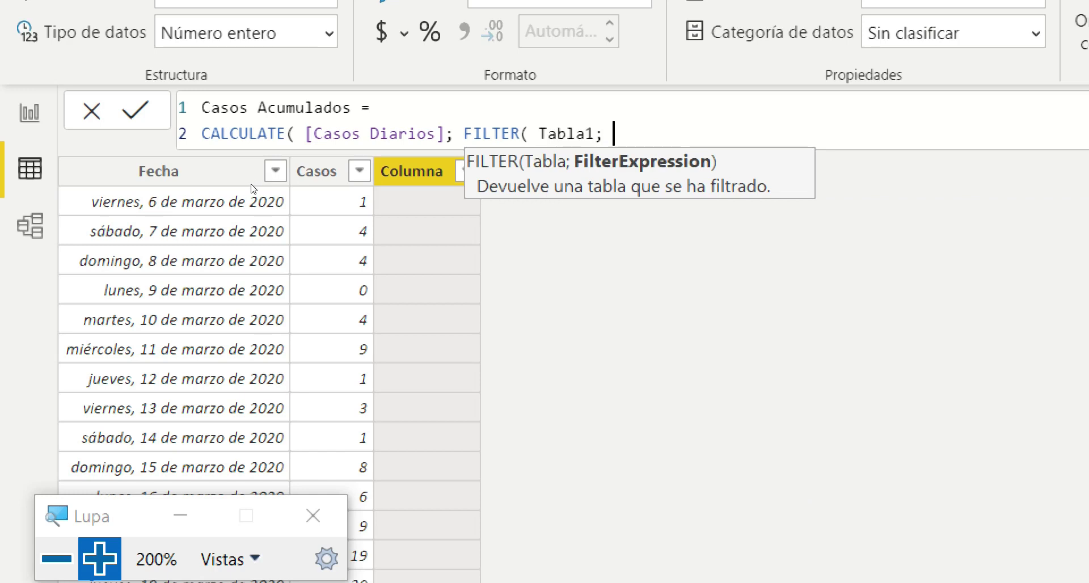
Complete the filter with Tabla1[Fecha] <= EARLIER( Tabla1[Fecha] ), close all parentheses, and commit the column formula at normal magnification.
type("FEC")
key("Tab")
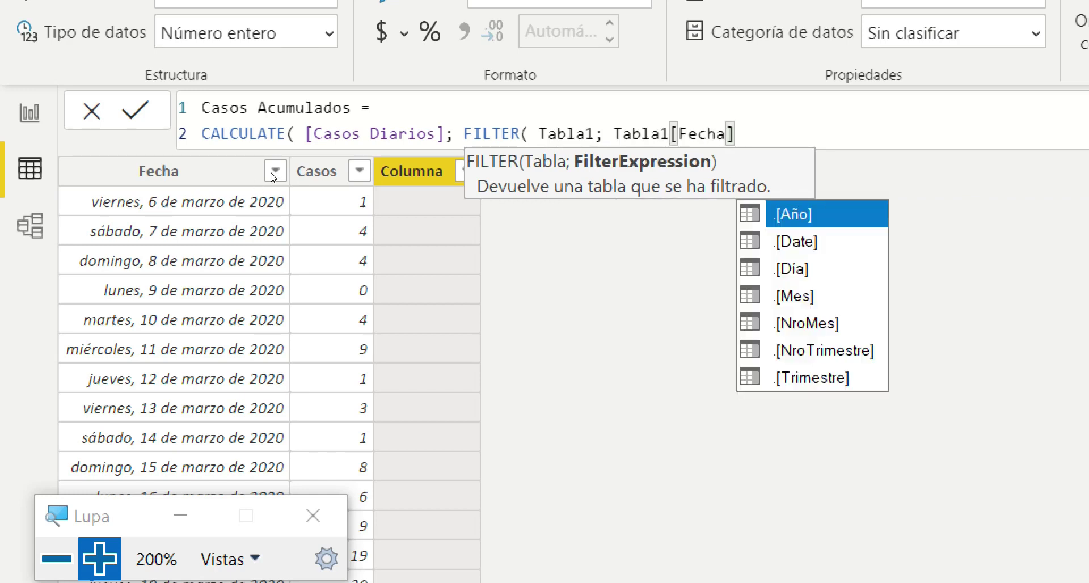
type("<")
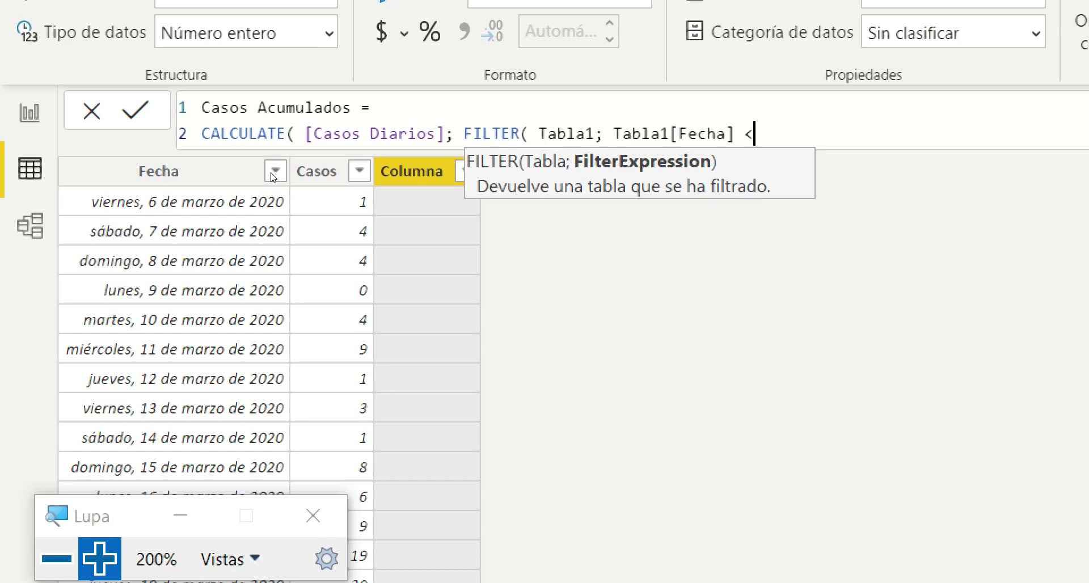
type("= earlier")
key("Tab")
type("fec")
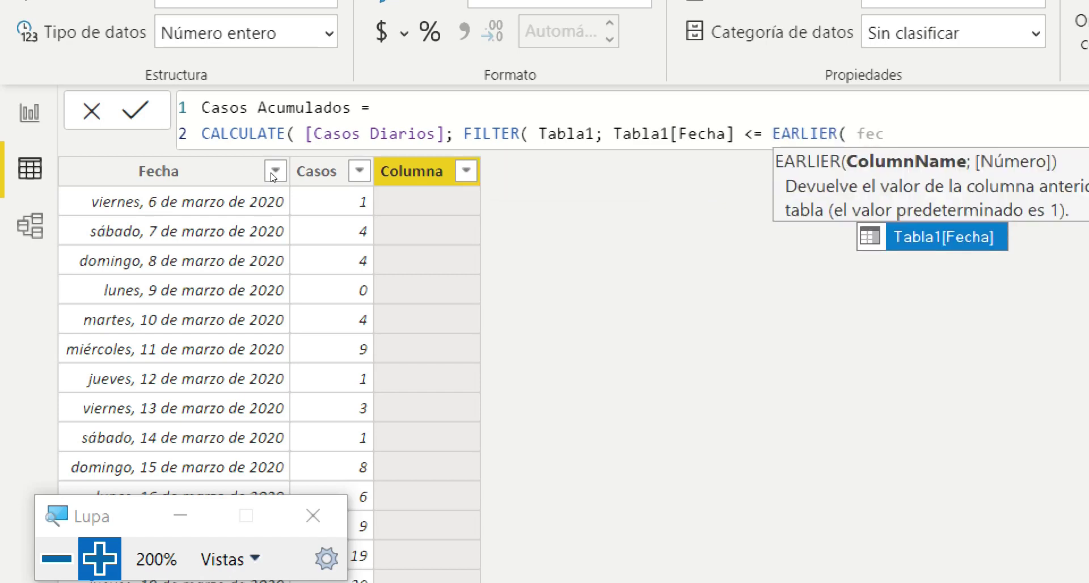
key("Tab")
type(")")
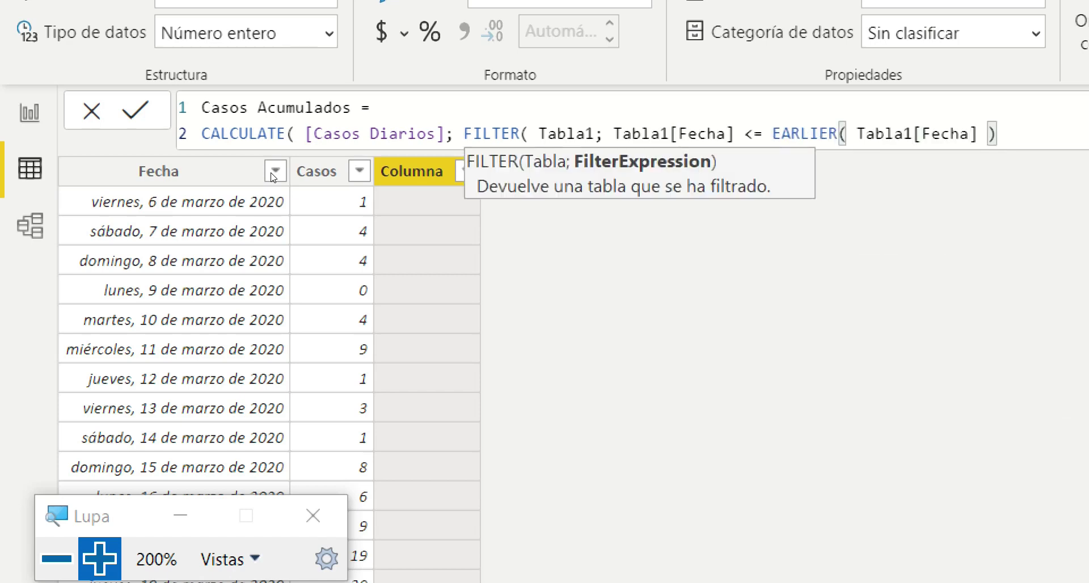
type(" ) )")
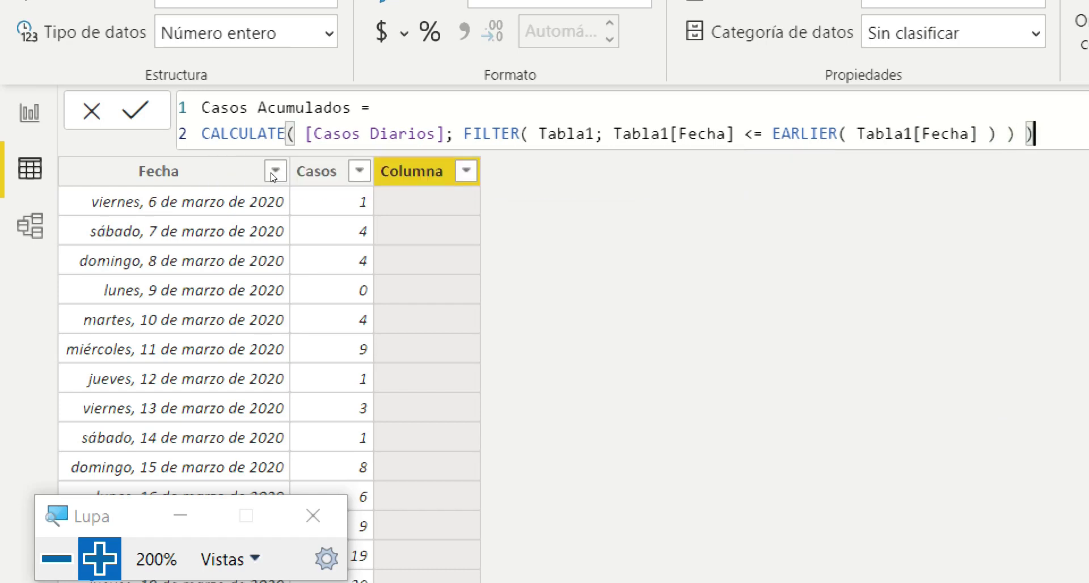
key("super+minus")
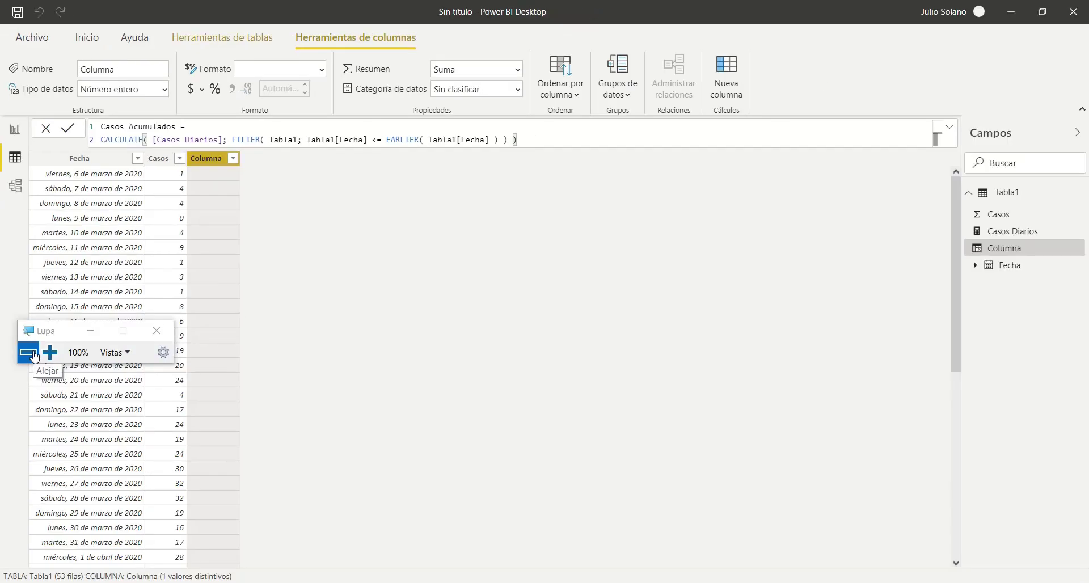
key("Return")
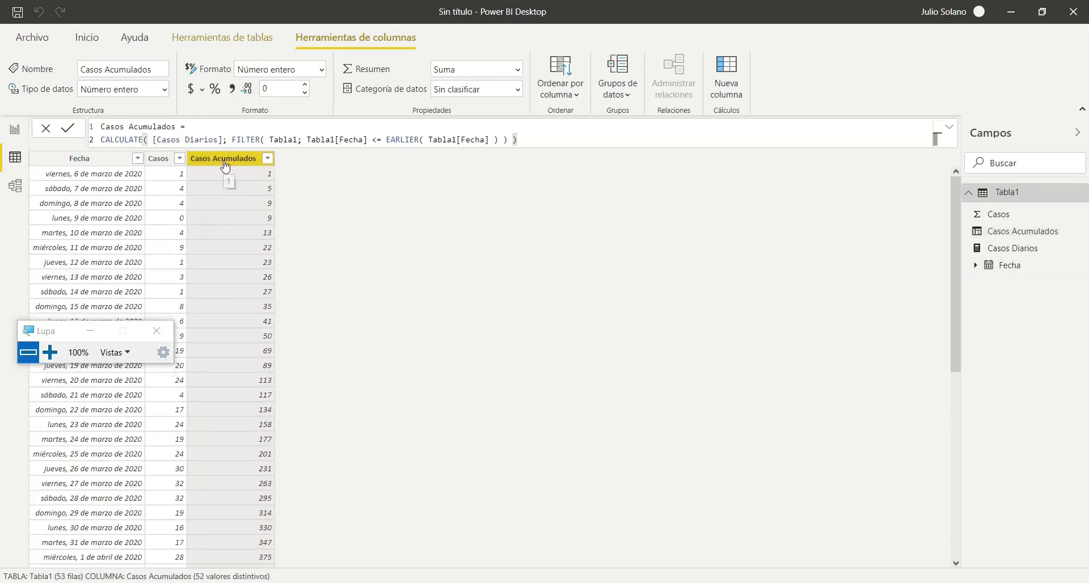
Examine the EARLIER( Tabla1[Fecha] ) part of the Casos Acumulados formula.
left_click(225, 162)
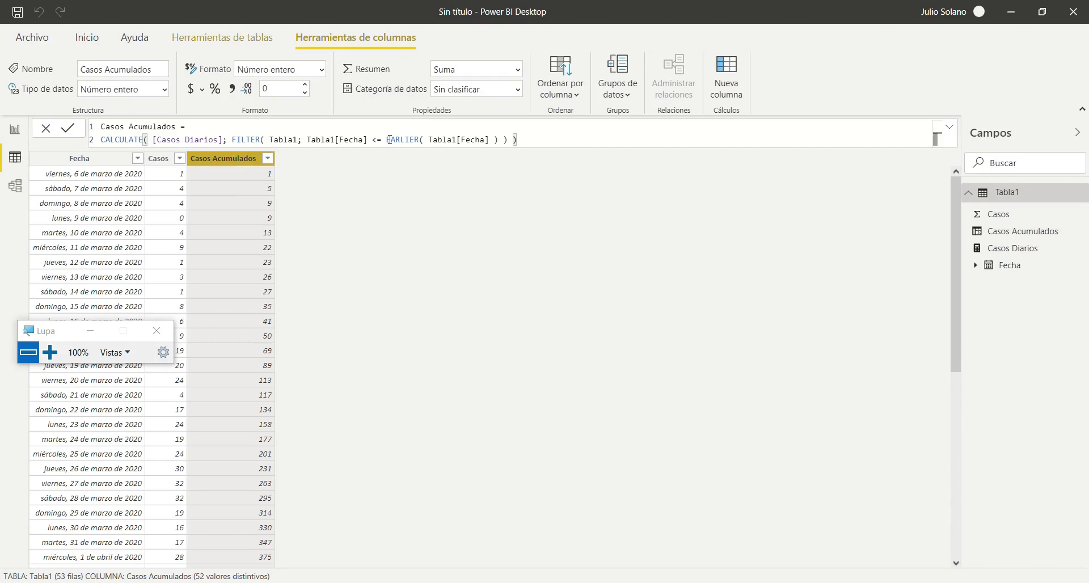
left_click_drag(386, 139, 501, 140)
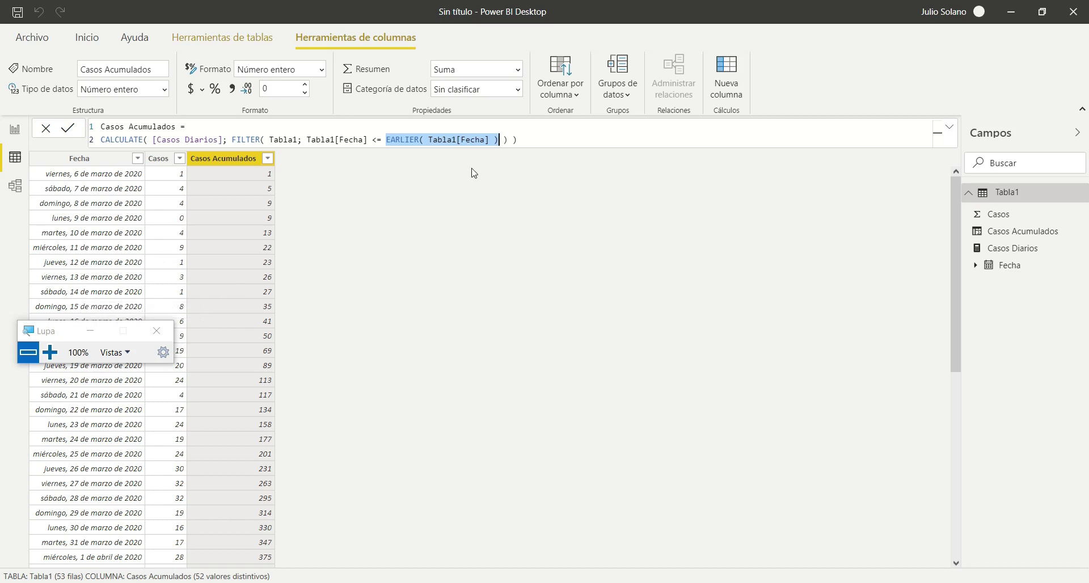
Add the comment line "// EARLIER: Fecha en ese momento" below the Casos Acumulados formula and commit it.
left_click(530, 142)
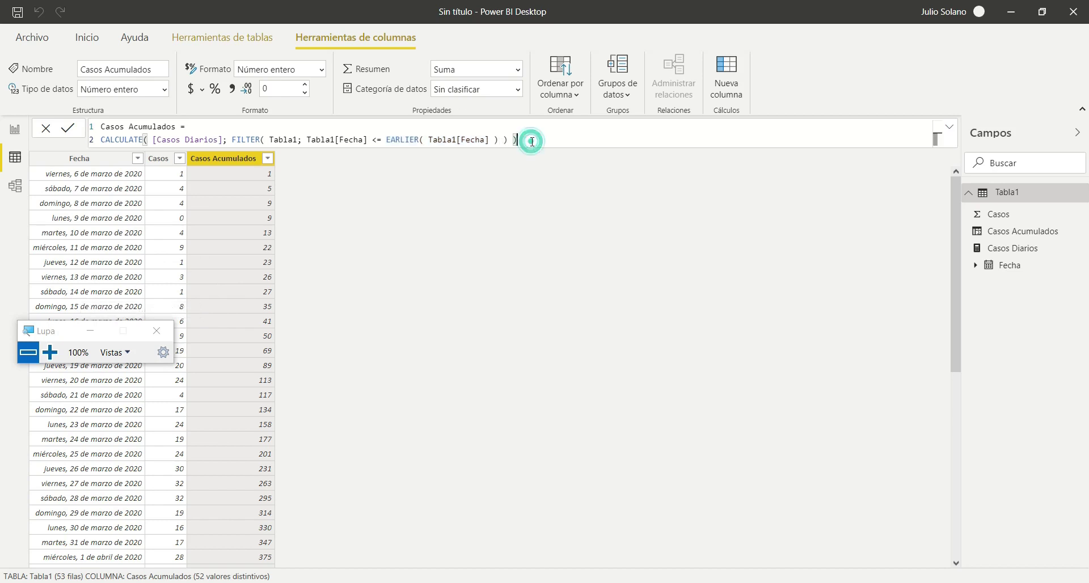
key("shift+Return")
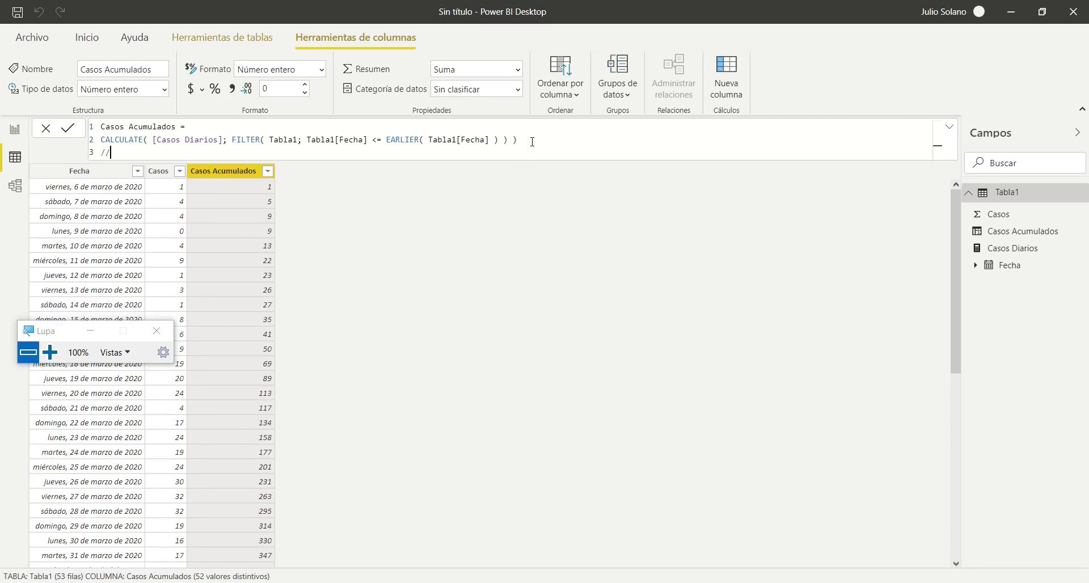
type("// Fecha en ese momento")
key("ctrl+Left")
type("EARLIER>")
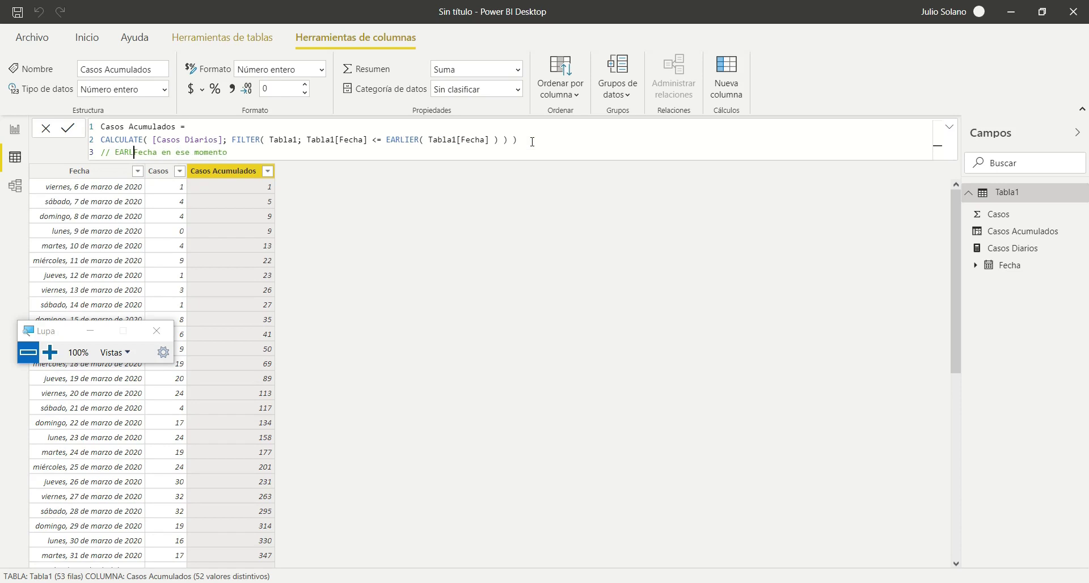
key("BackSpace")
type(":")
left_click(256, 152)
key("Return")
Examine the FILTER expression that limits CALCULATE in the Casos Acumulados formula.
left_click_drag(234, 140, 519, 142)
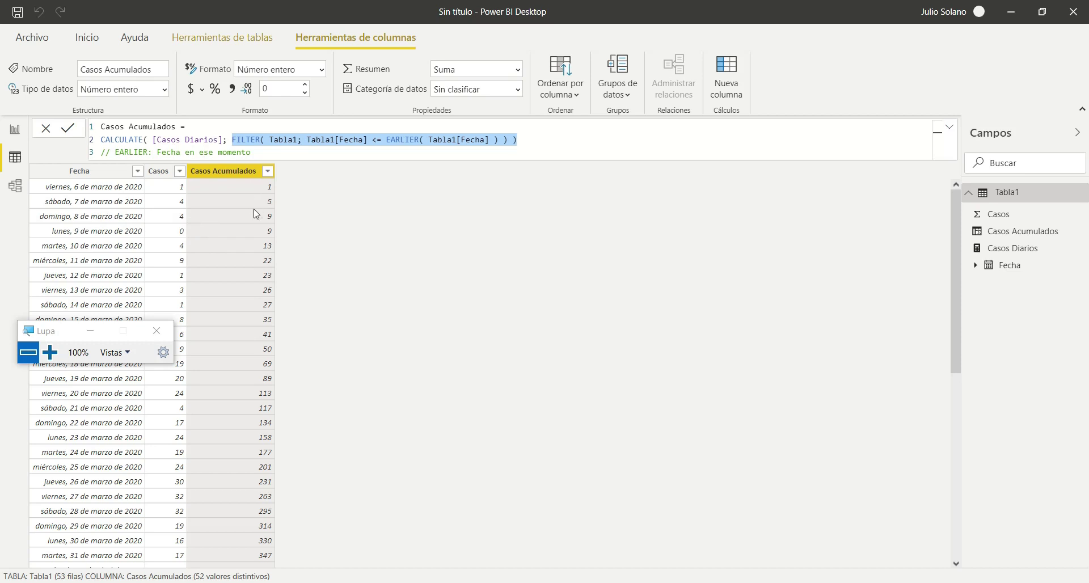
Review the Casos Acumulados values from the first to the last date of Tabla1.
scroll(256, 332, "down", 9)
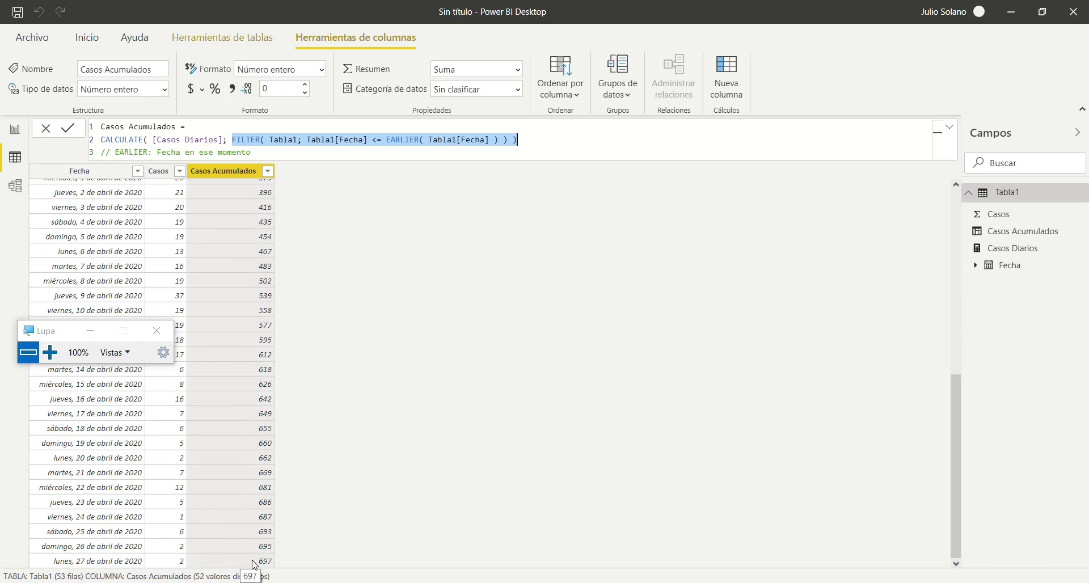
scroll(238, 390, "up", 9)
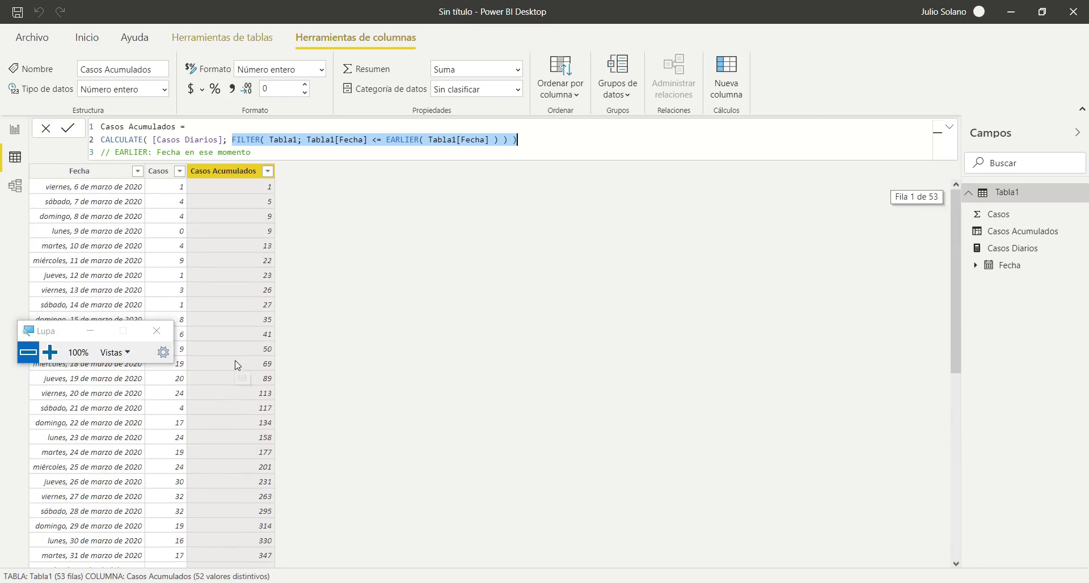
left_click(283, 154)
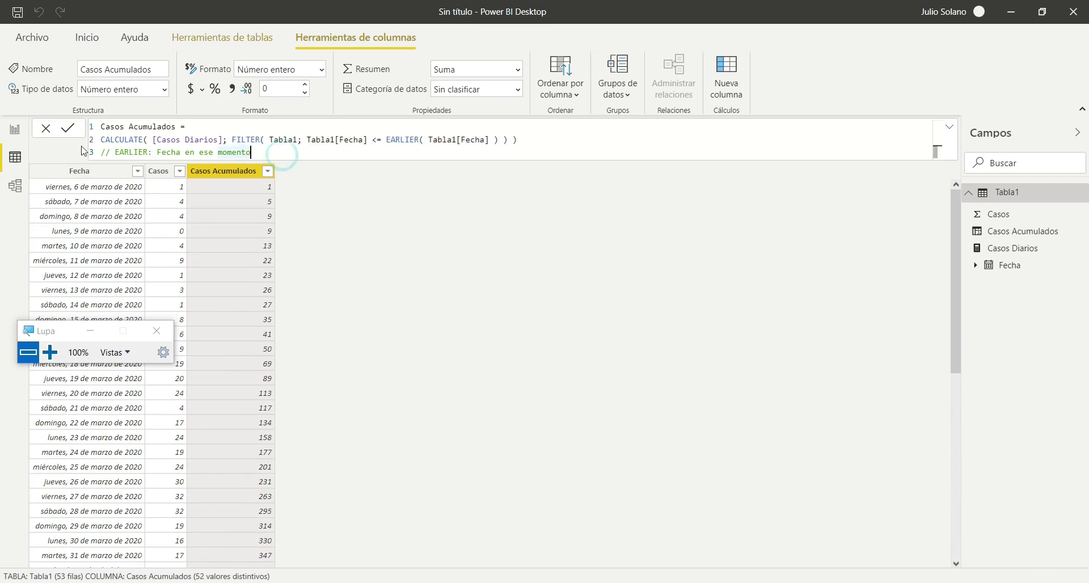
Insert an area chart on the report's Página 1, enlarge it into a wide rectangle and move it toward the page's middle.
left_click(14, 134)
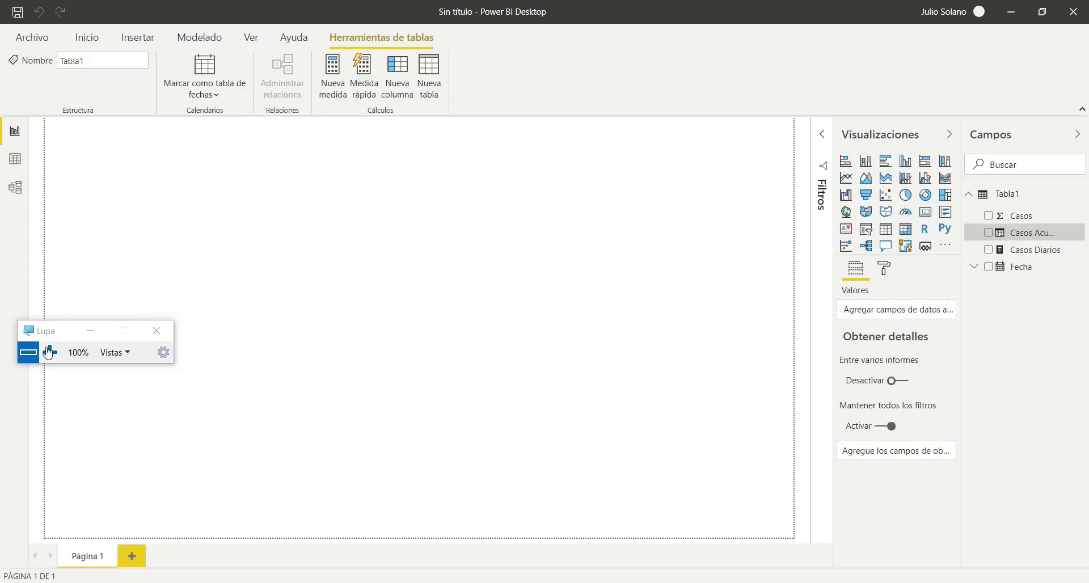
left_click_drag(49, 331, 46, 443)
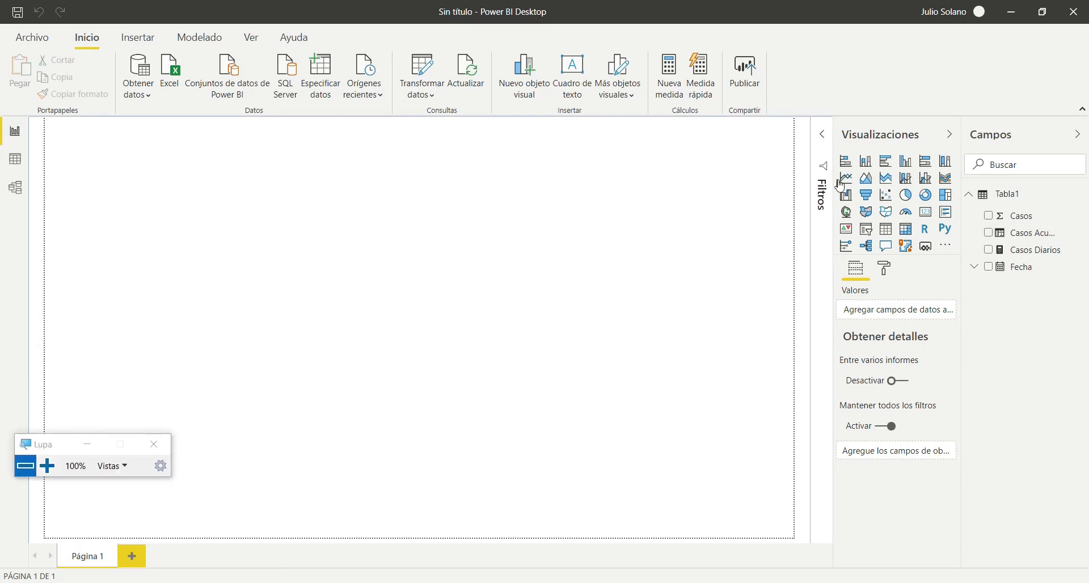
left_click(867, 179)
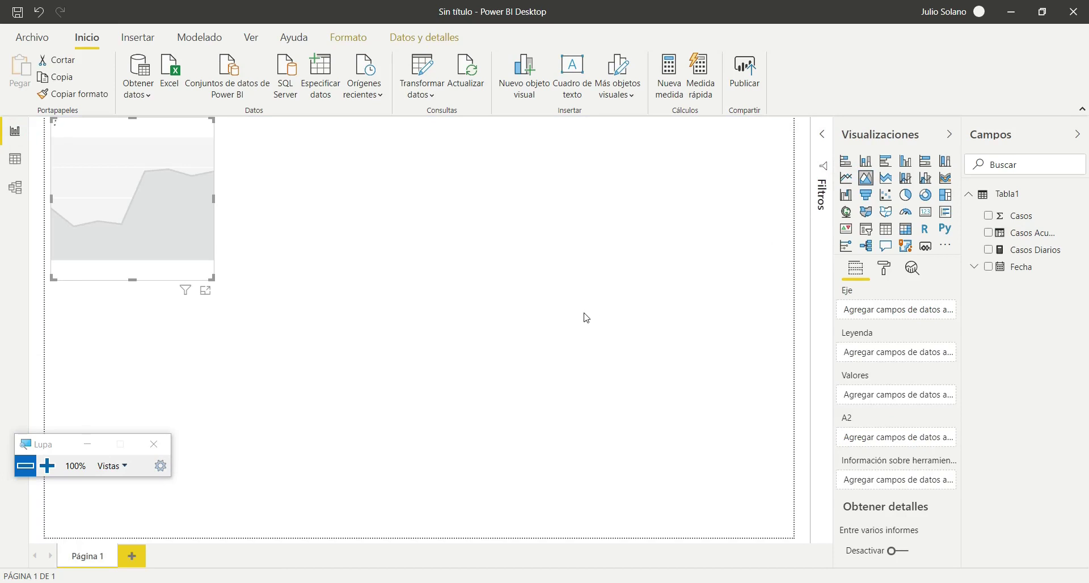
left_click_drag(214, 278, 456, 327)
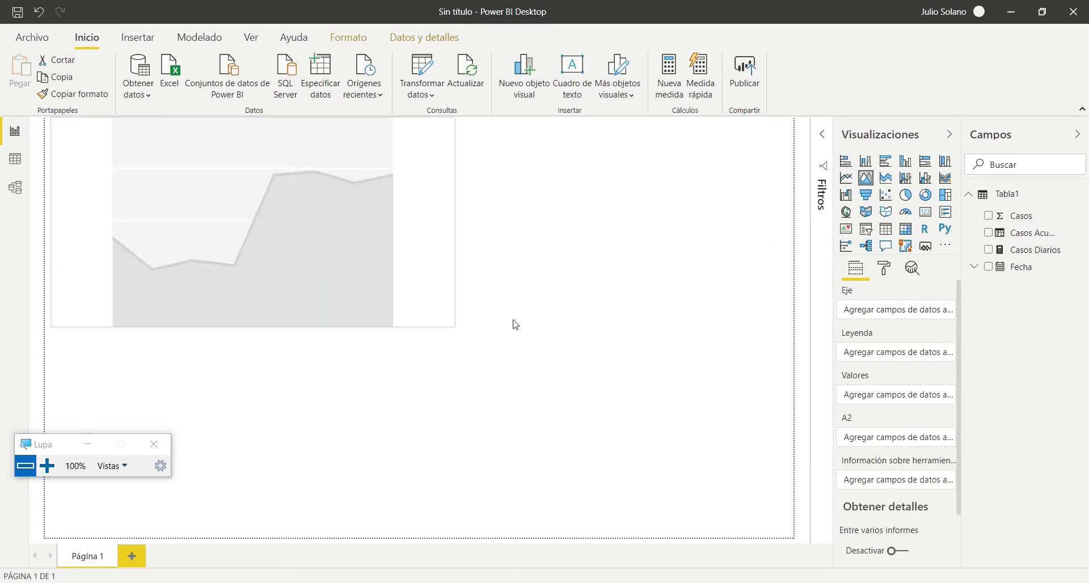
left_click_drag(389, 255, 467, 316)
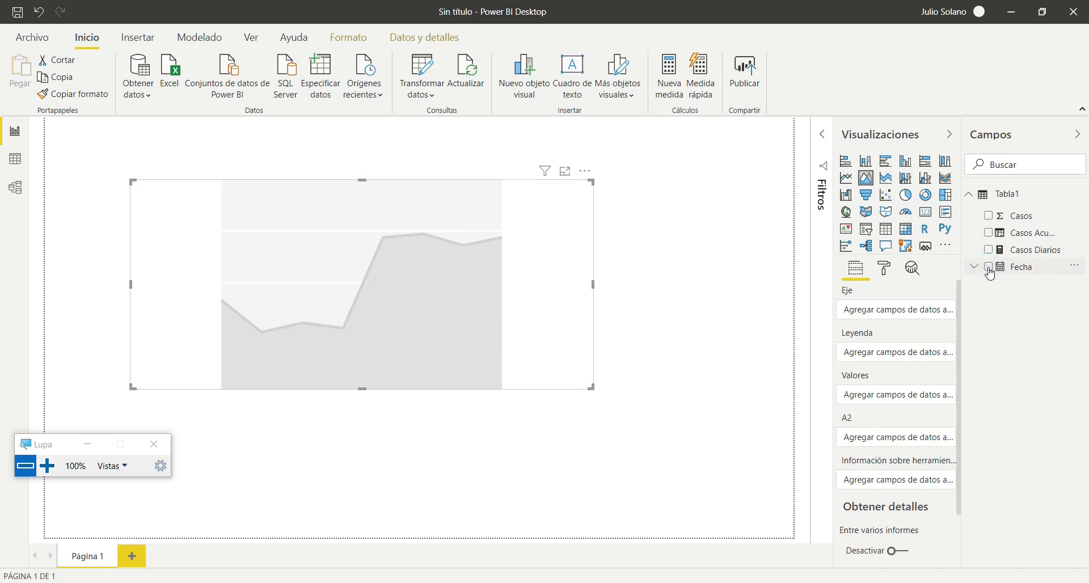
Plot Casos Diarios by Fecha in the area chart and expand the date hierarchy down to the Día level.
left_click(990, 269)
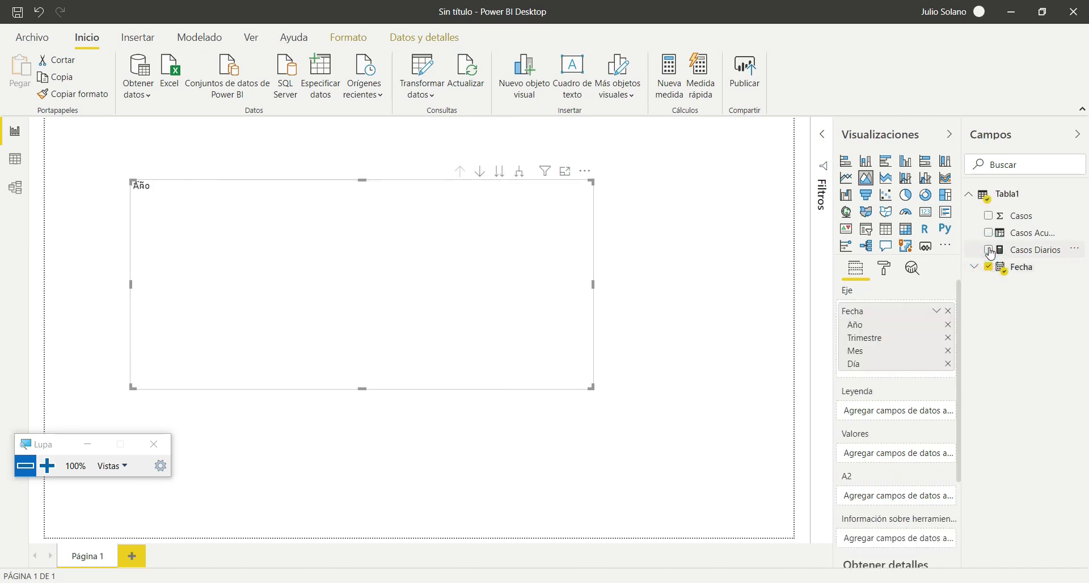
left_click(990, 252)
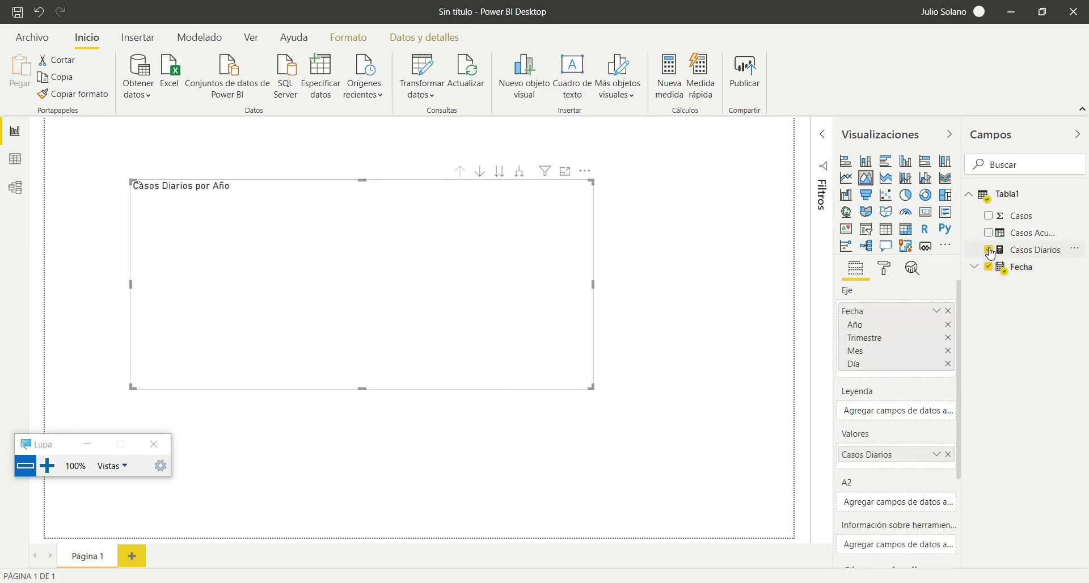
left_click(520, 172)
left_click(521, 173)
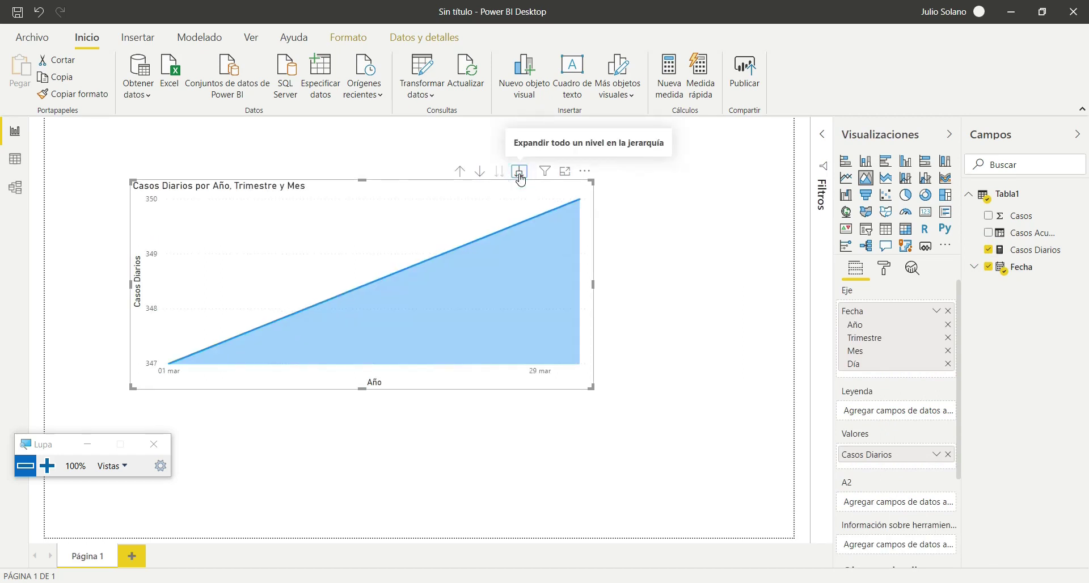
left_click(521, 172)
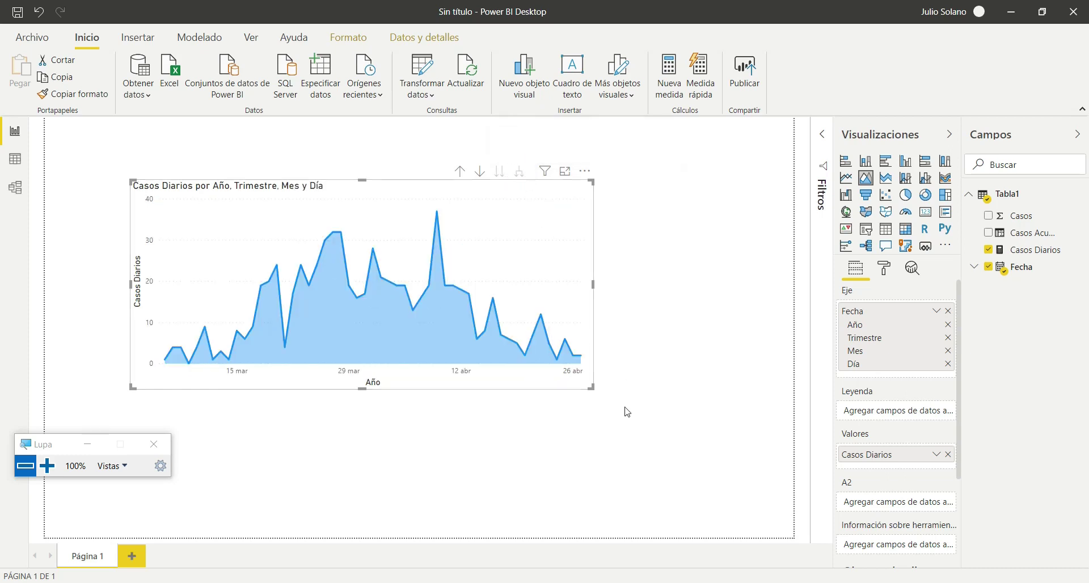
Move the Casos Diarios chart to the upper part of the page and place a duplicate directly below it.
left_click_drag(505, 199, 578, 148)
key("ctrl+c")
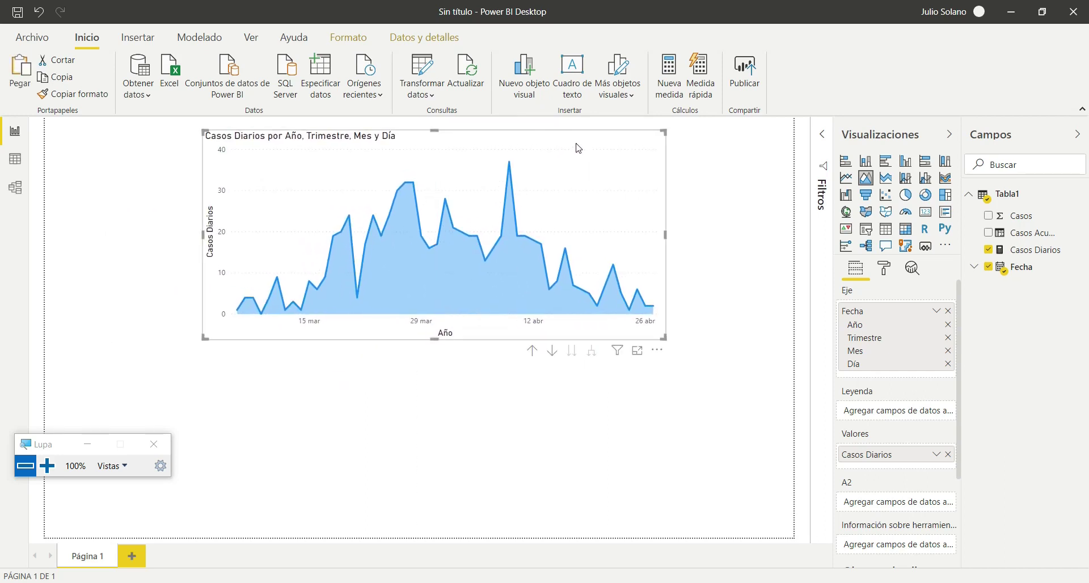
key("ctrl+v")
left_click_drag(599, 151, 586, 407)
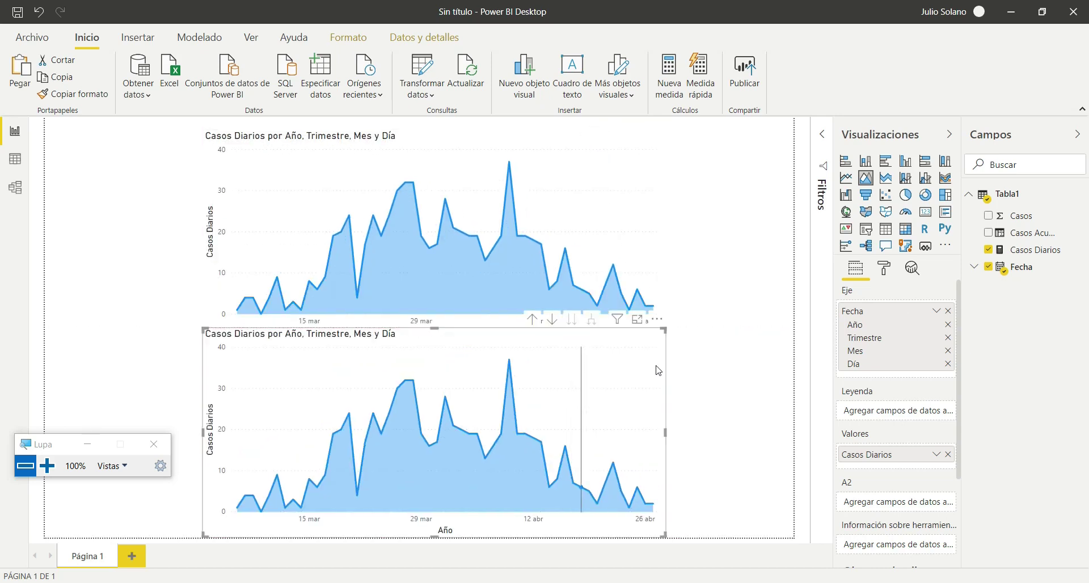
Replace Casos Diarios with Casos Acumulados as the values of the lower area chart, and deselect the chart.
left_click(948, 455)
left_click(988, 234)
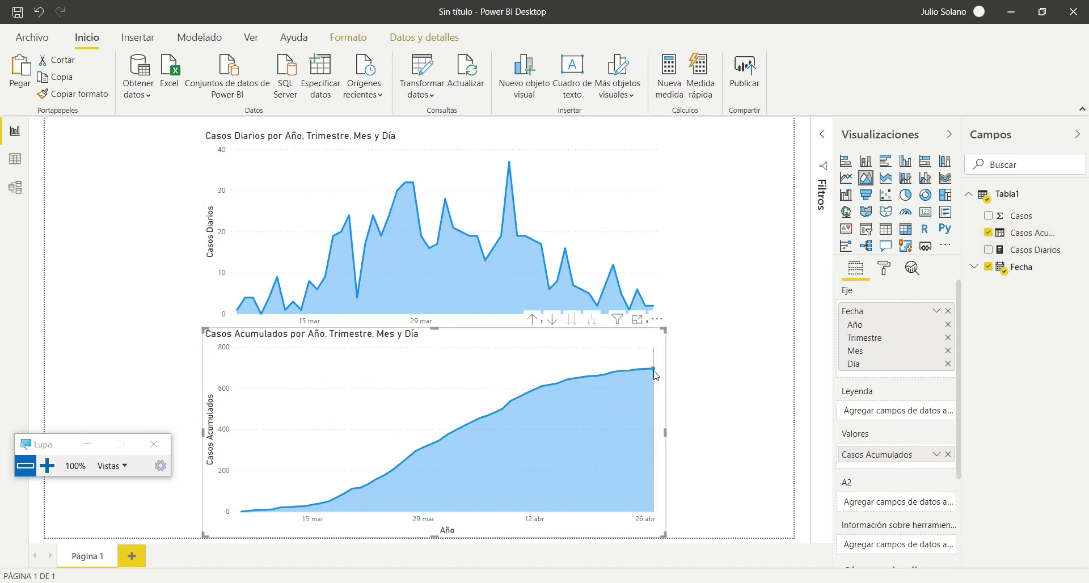
mouse_move(656, 375)
left_click(744, 364)
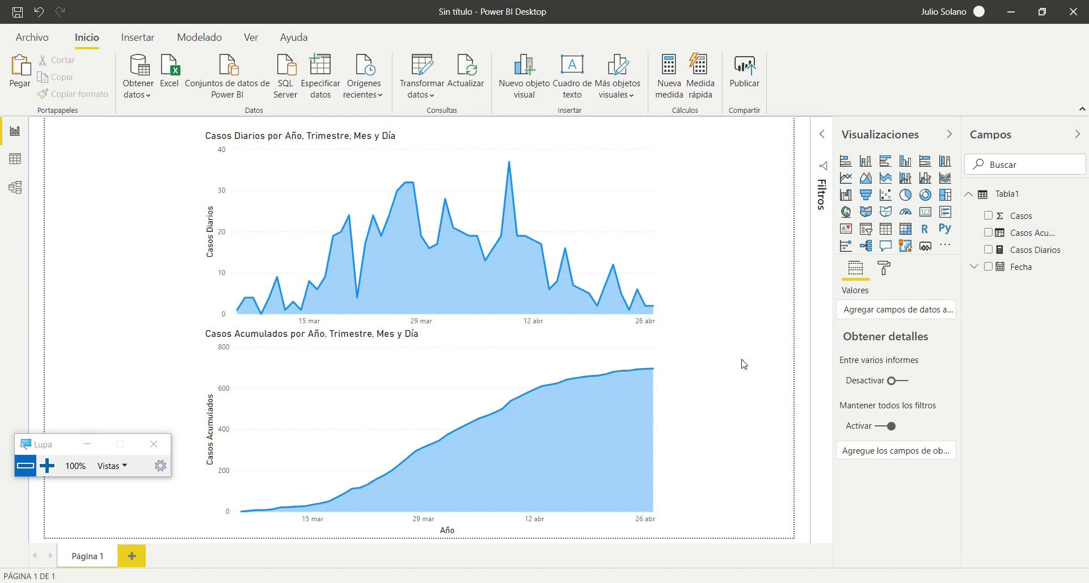